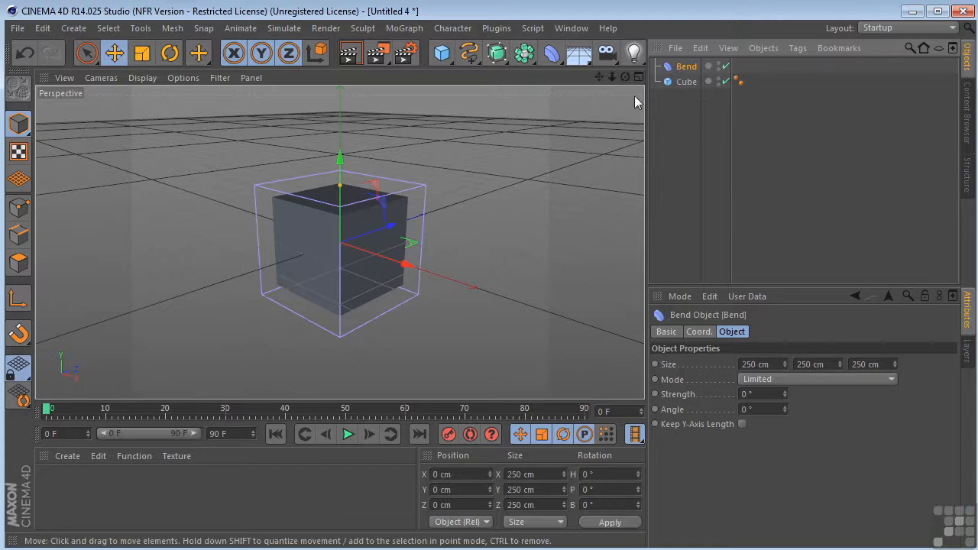
Fit the Bend deformer's cage to the cube by setting its size to 215 × 206 × 198 cm
left_click_drag(625, 78, 626, 84)
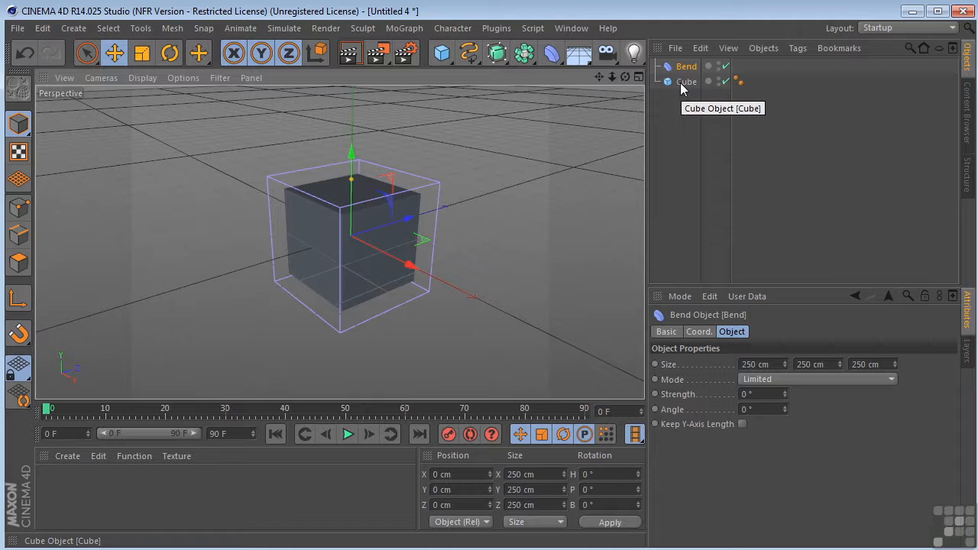
left_click(784, 363)
left_click_drag(785, 362, 785, 352)
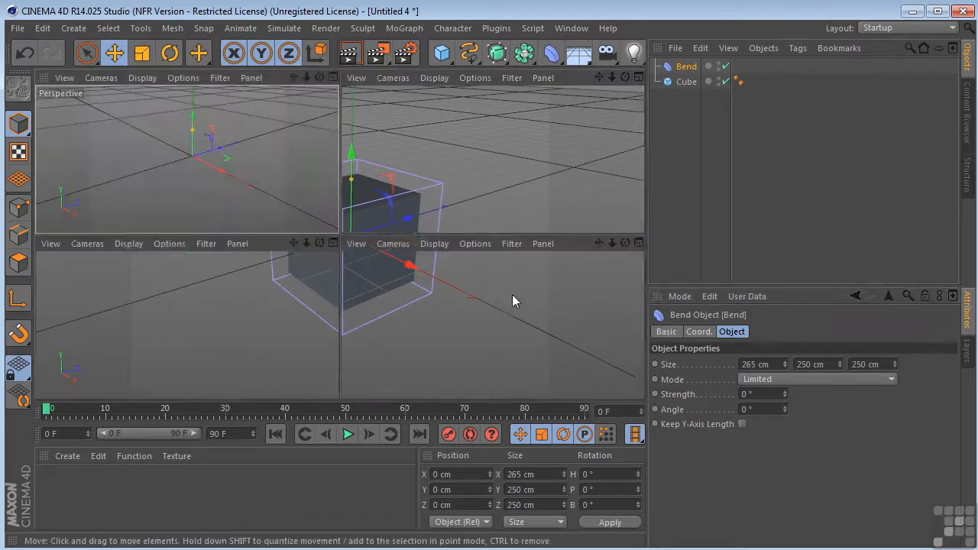
middle_click(515, 286)
scroll(514, 353, "up", 1)
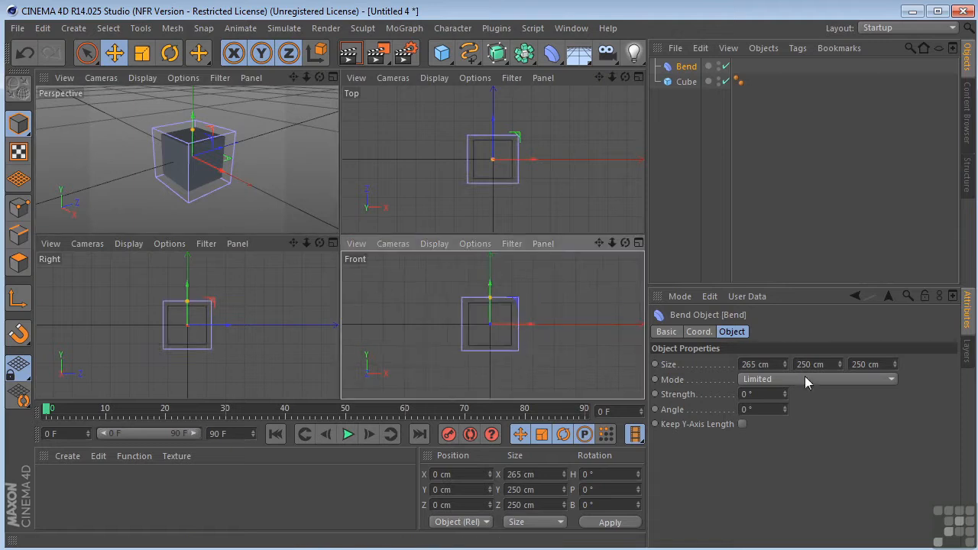
left_click_drag(786, 368, 786, 406)
left_click_drag(841, 369, 841, 404)
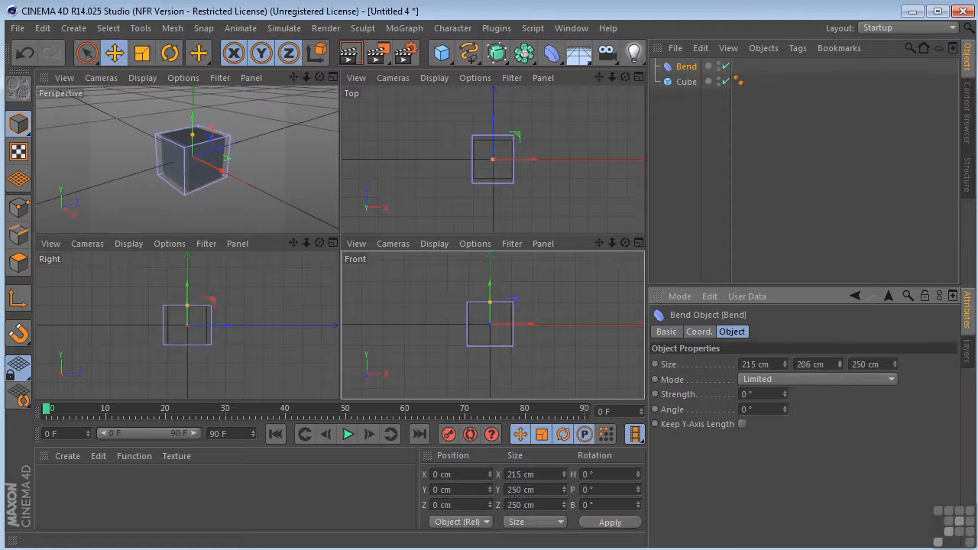
left_click_drag(894, 367, 894, 401)
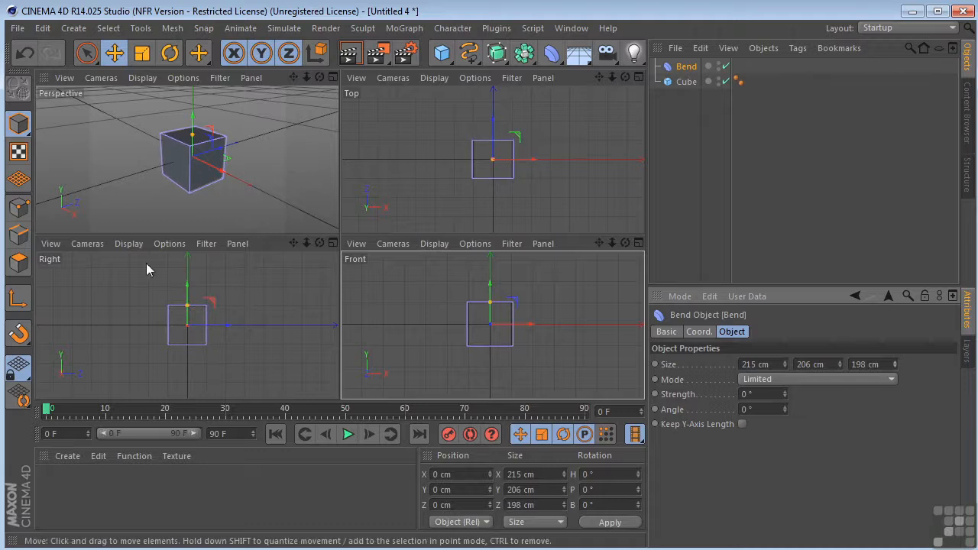
middle_click(229, 145)
mouse_move(625, 77)
left_mouse_down()
mouse_move(338, 242)
mouse_move(623, 80)
left_mouse_up()
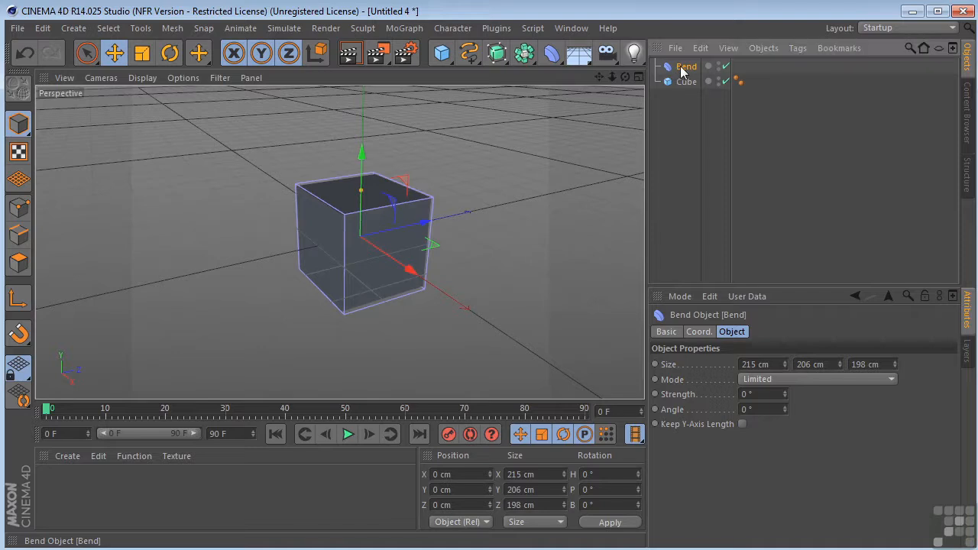
Make the Bend deformer a child of the cube and set its strength to 75°
left_click_drag(681, 70, 681, 83)
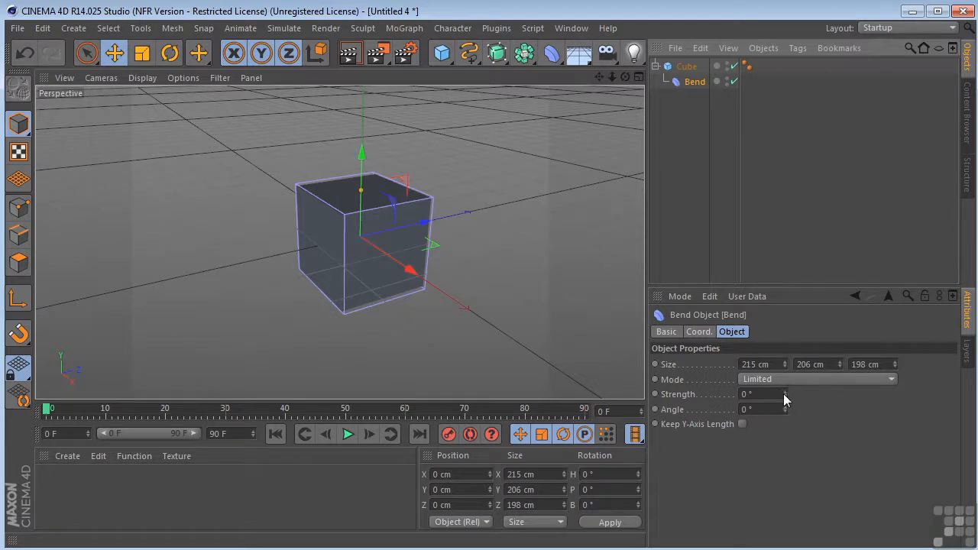
left_click_drag(786, 396, 786, 350)
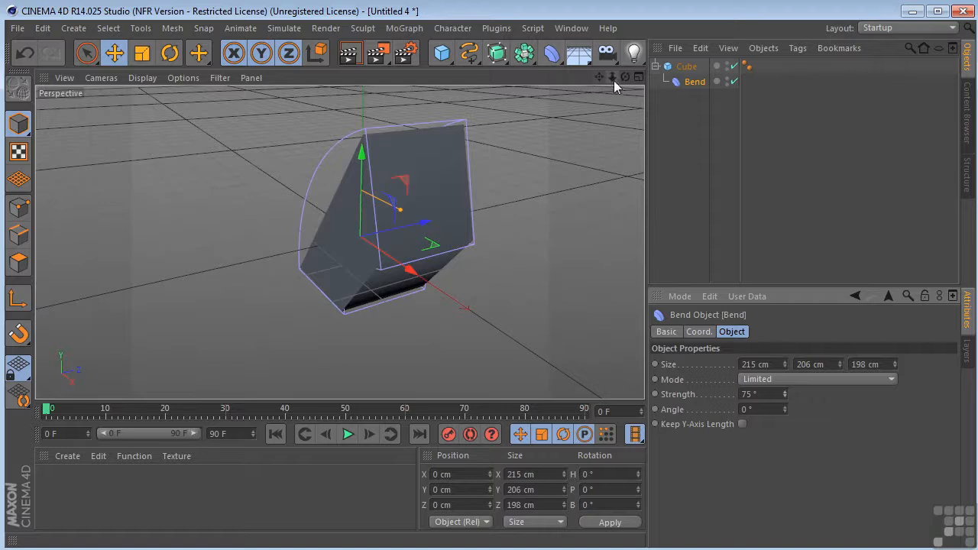
left_click_drag(625, 77, 340, 241)
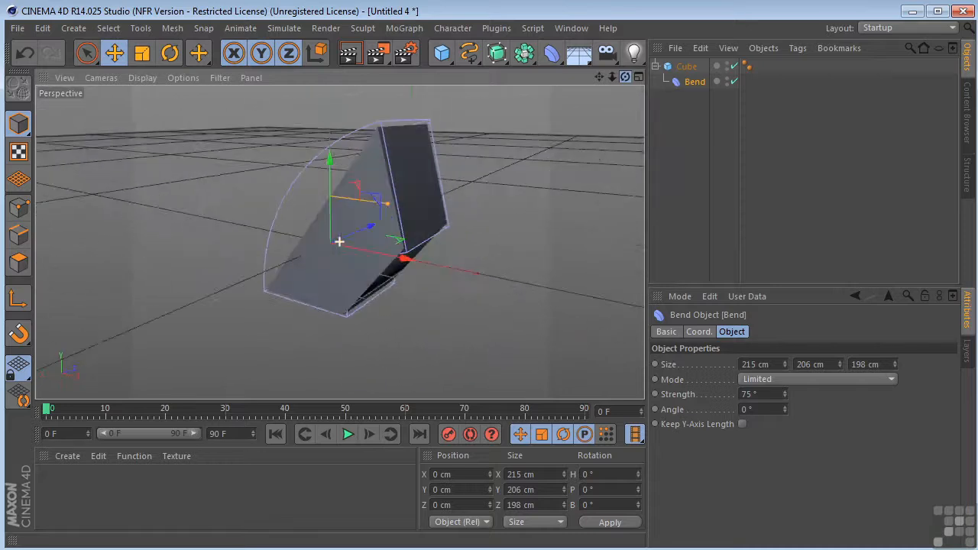
Switch the perspective view's display to Gouraud Shading (Lines)
left_click(138, 78)
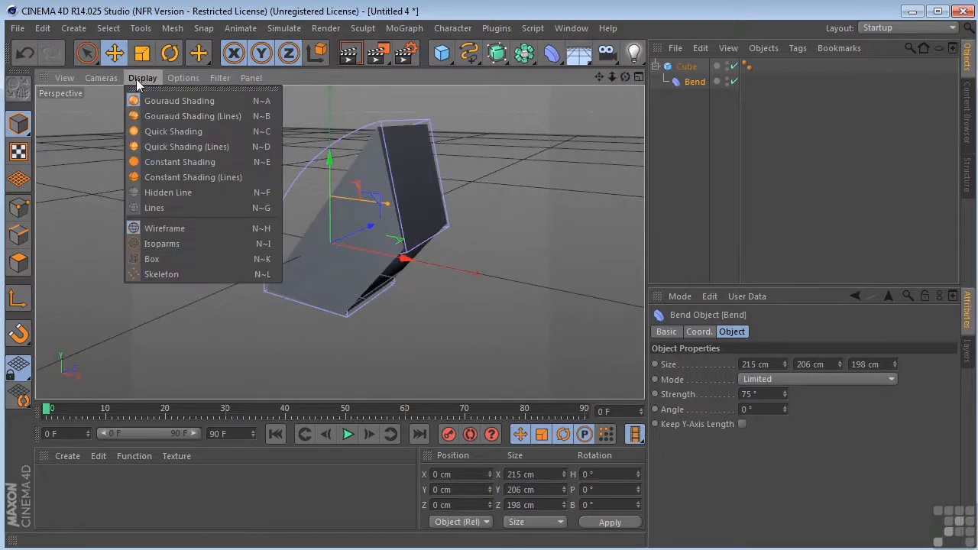
left_click(157, 117)
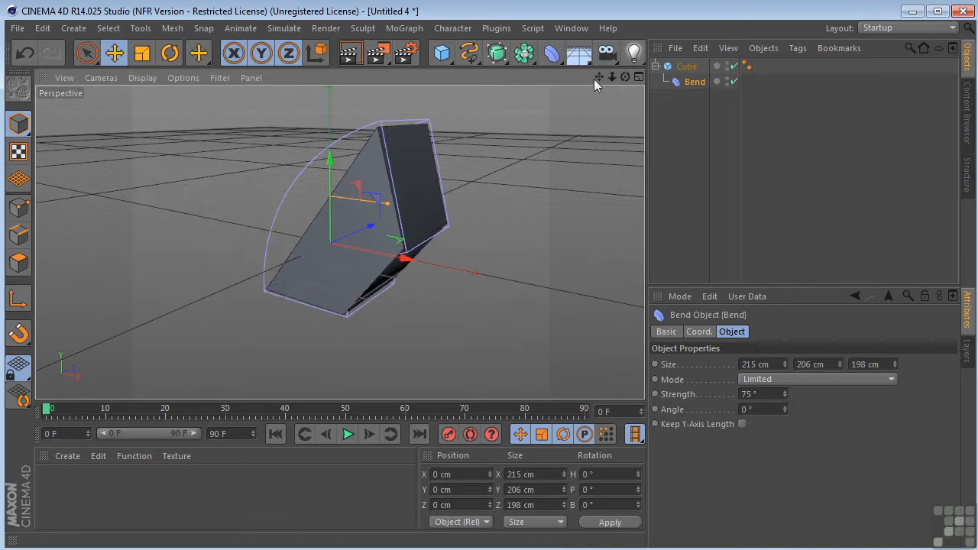
left_click_drag(599, 78, 625, 77)
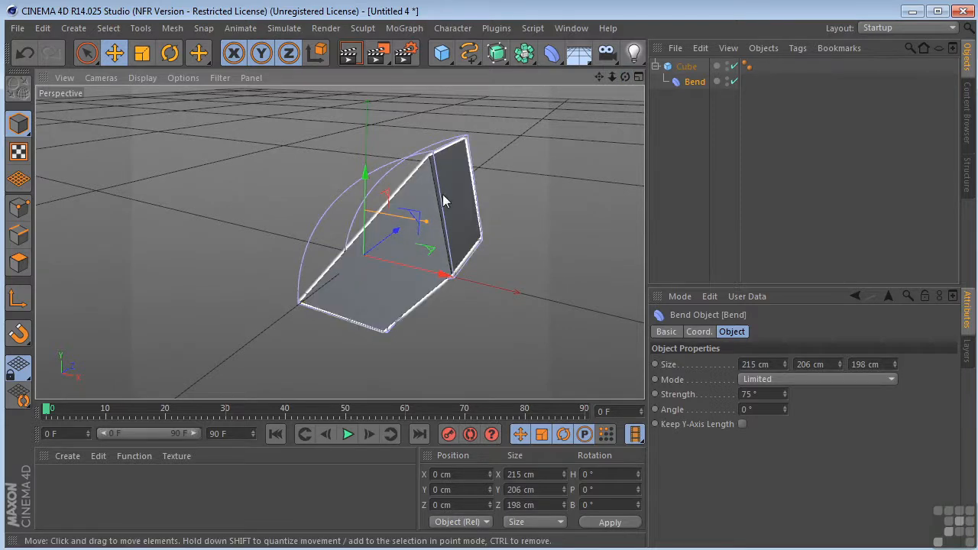
Raise the cube's Y segments to 26 so that it bends smoothly
left_click(684, 67)
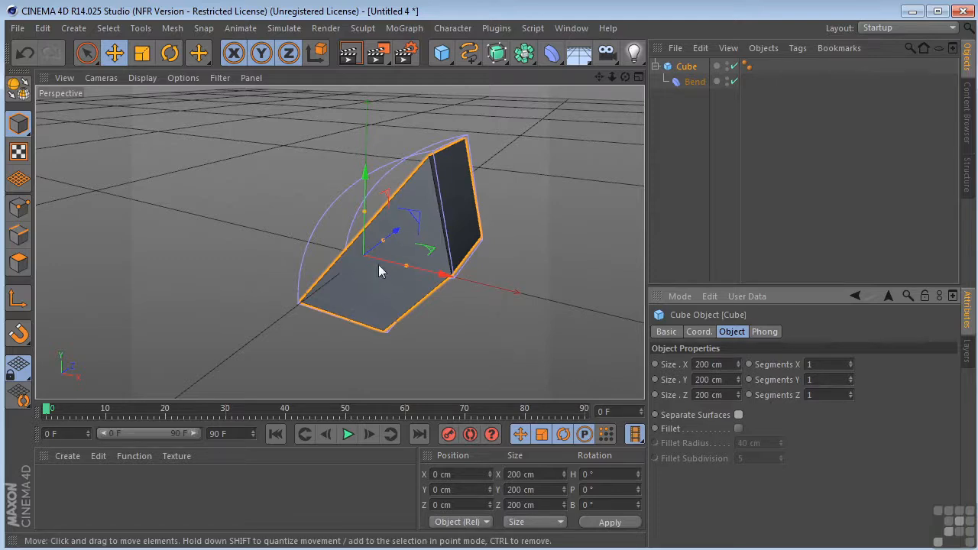
left_click(851, 377)
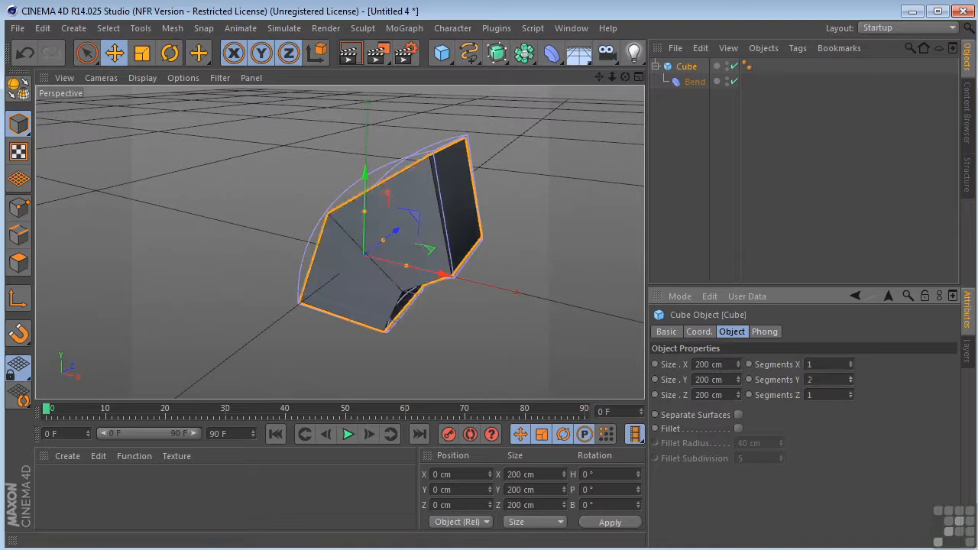
left_click(851, 378)
left_click(850, 377)
left_click(850, 377)
left_click(851, 377)
left_click(851, 377)
left_click(851, 377)
left_click(850, 377)
left_click_drag(851, 377, 850, 362)
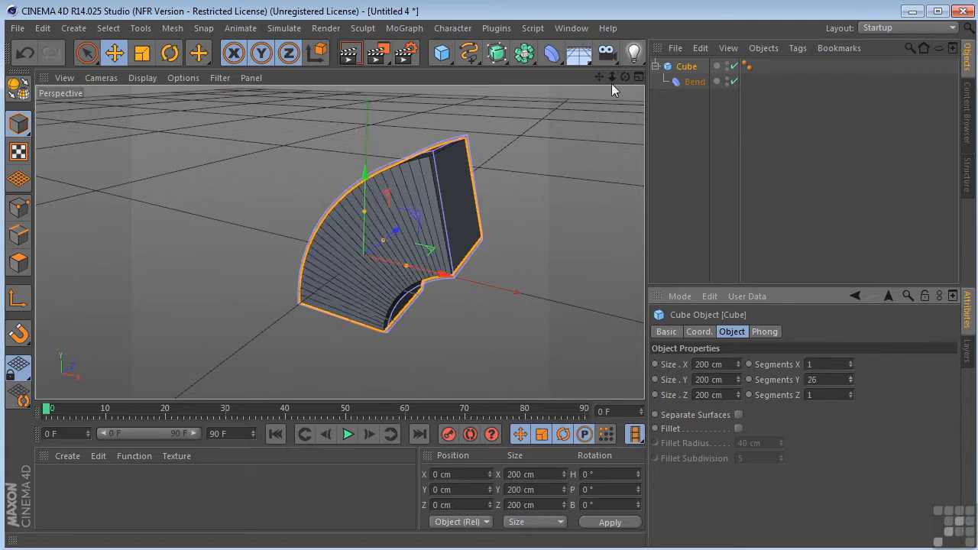
left_click_drag(623, 77, 527, 84)
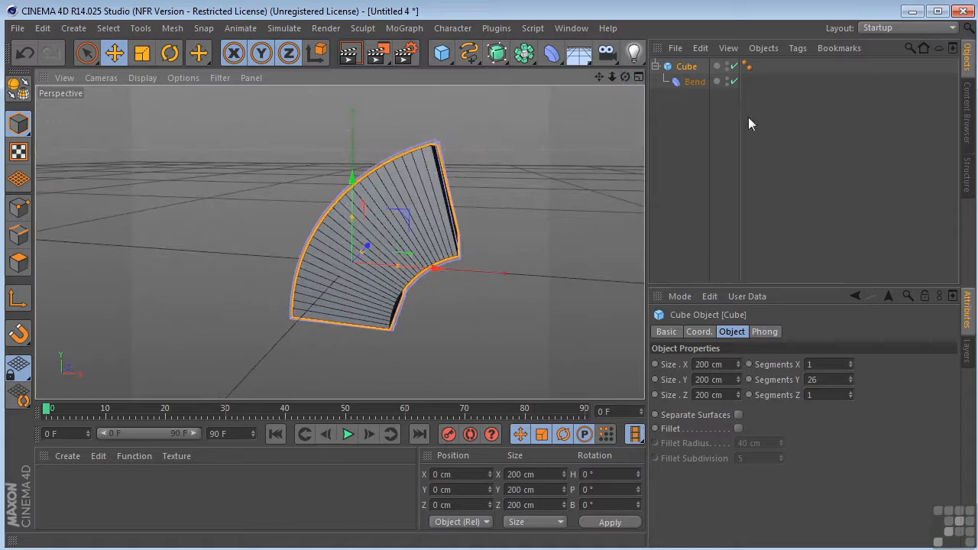
Try a 105° angle on the Bend deformer and reset the angle to 0°
left_click(691, 82)
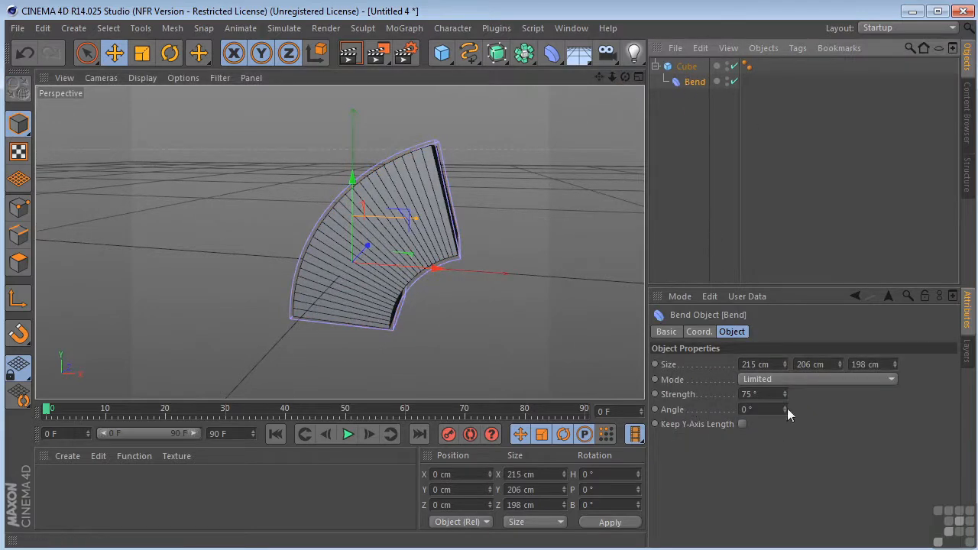
left_click_drag(625, 77, 569, 95)
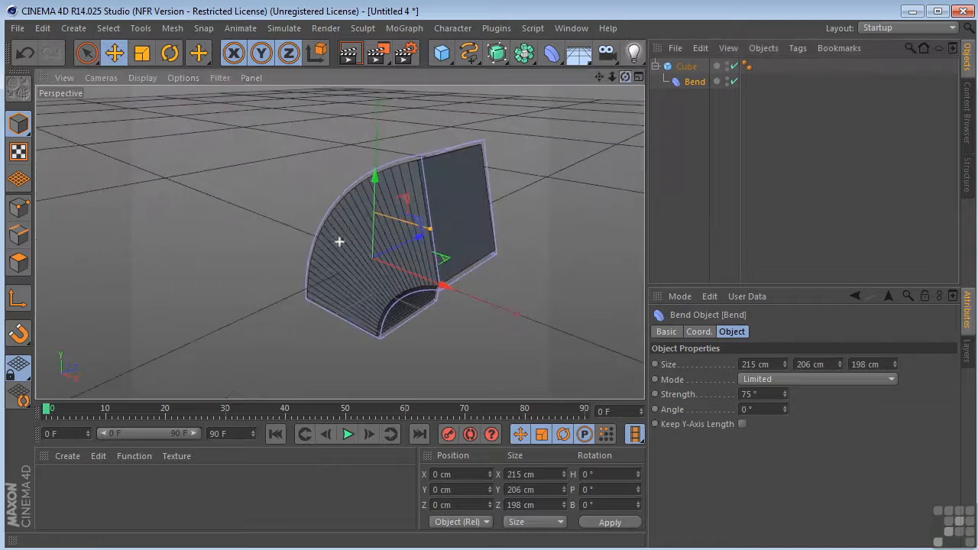
left_click_drag(787, 406, 836, 405)
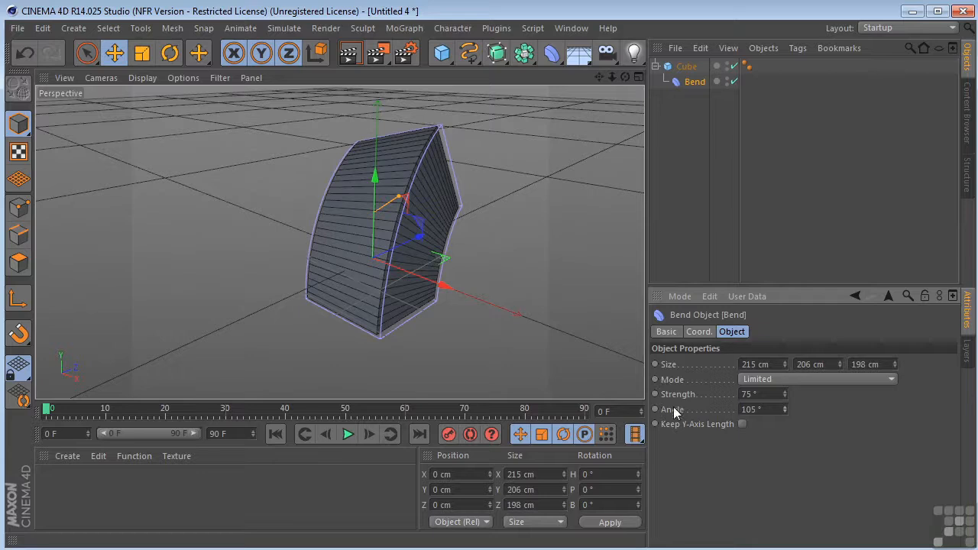
left_click(750, 410)
type("0")
key("Return")
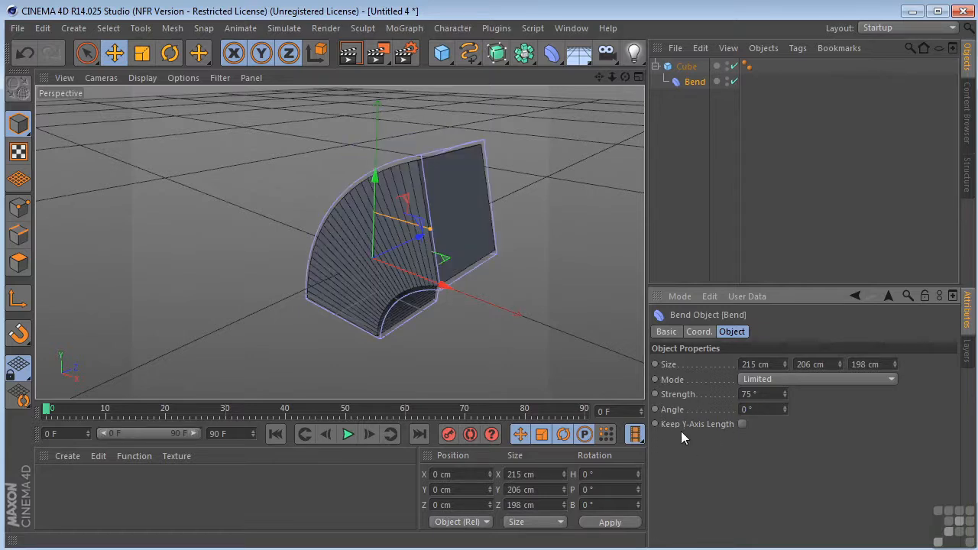
Enable Keep Y-Axis Length on the Bend deformer
left_click(740, 424)
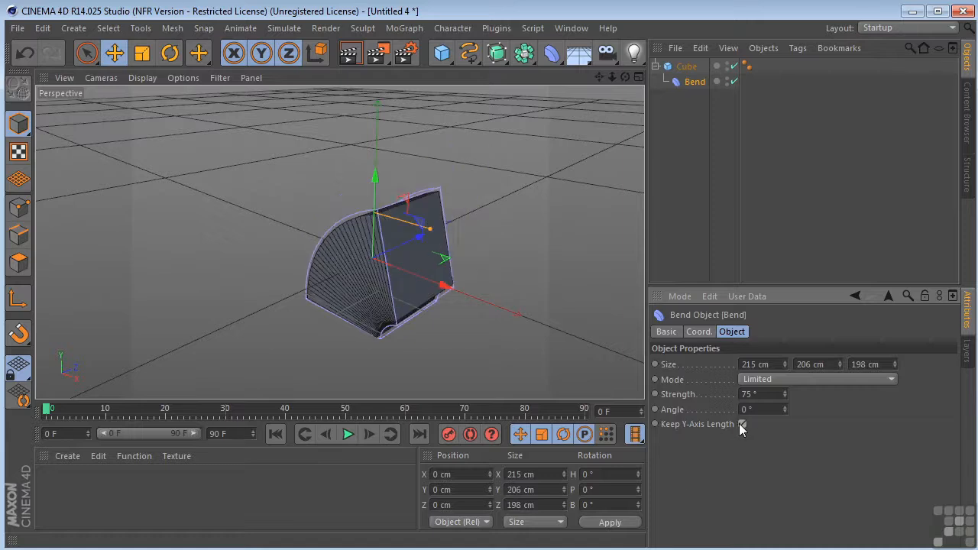
left_click_drag(625, 76, 540, 219)
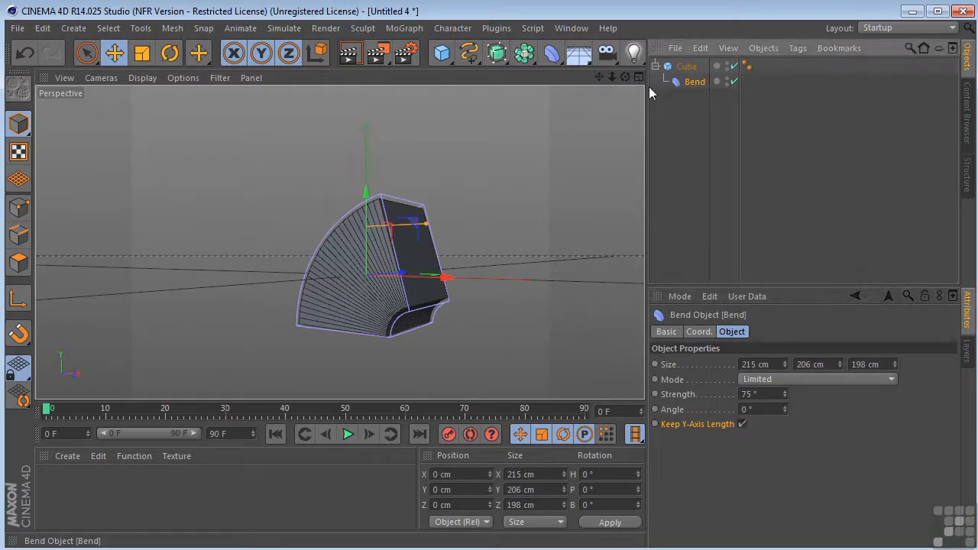
Bake the bent cube into a polygon copy with Current State to Object and disable the original cube and its Bend deformer
left_click_drag(625, 77, 693, 61)
right_click(692, 65)
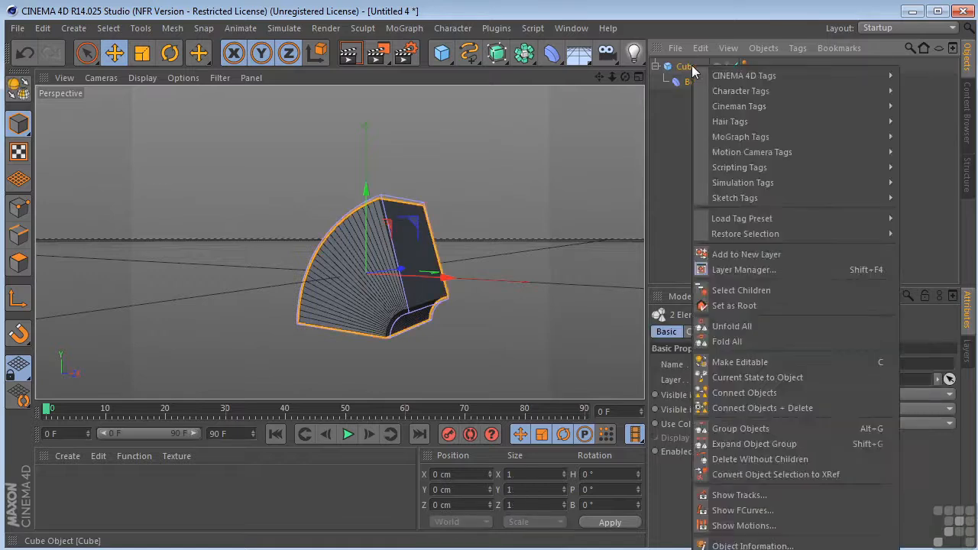
left_click(747, 376)
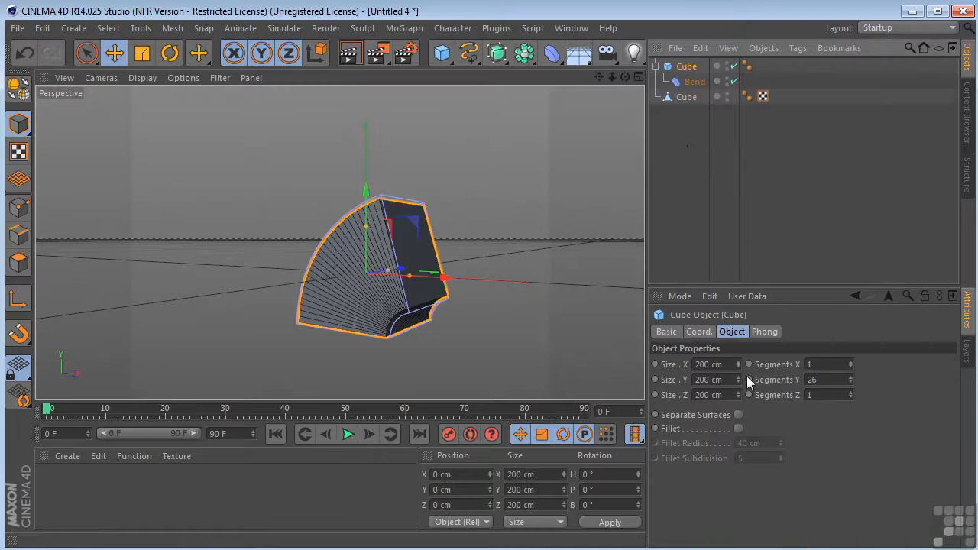
left_click(686, 96)
left_click(735, 81)
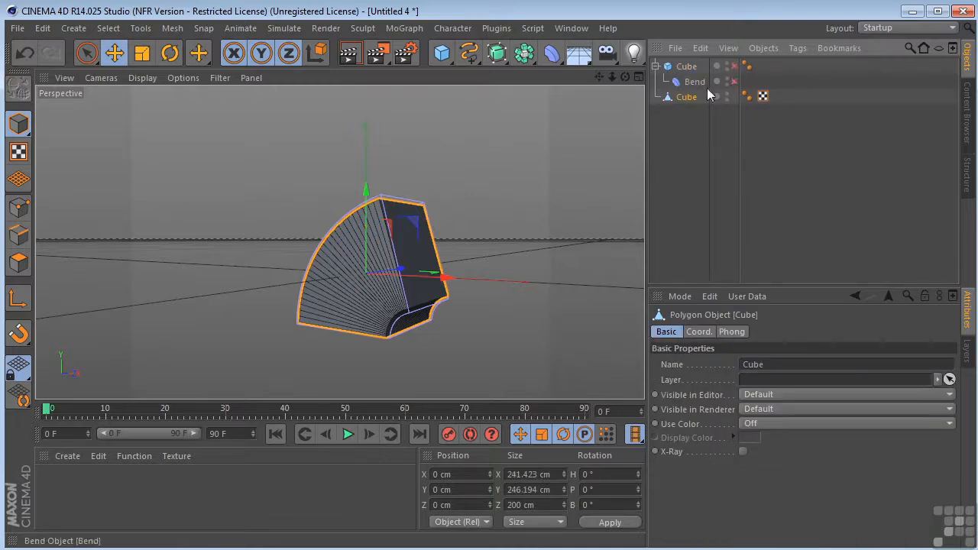
left_click_drag(626, 77, 339, 241)
Delete the baked polygon cube and the Bend deformer, and re-enable the original cube
key("Delete")
left_click(686, 82)
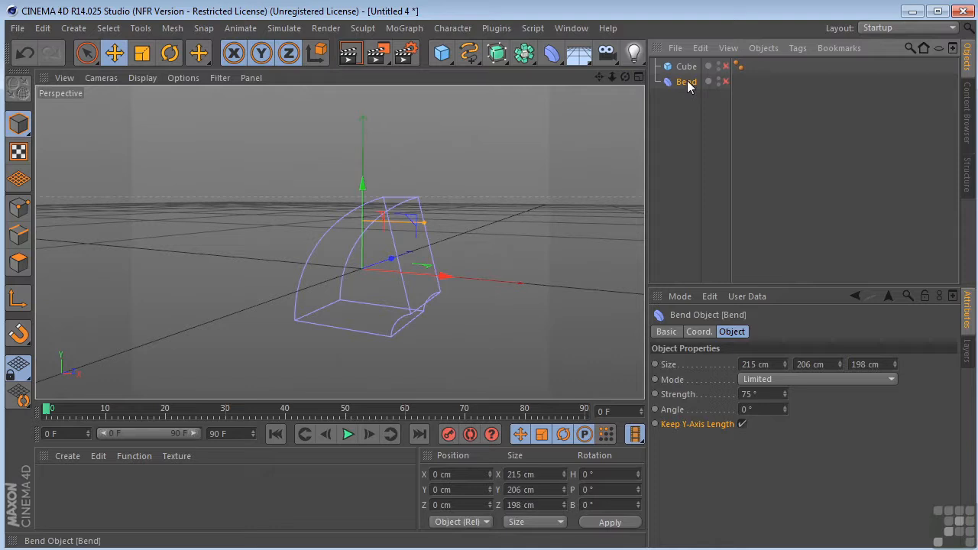
key("Delete")
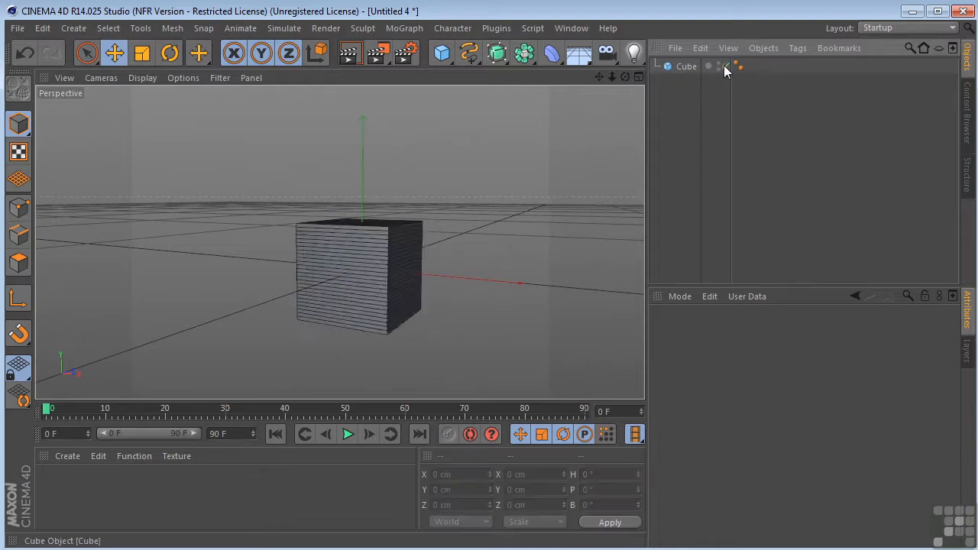
Add a Bulge deformer and fit its cage to the cube with a size of 214 × 198 × 218 cm
left_click(547, 63)
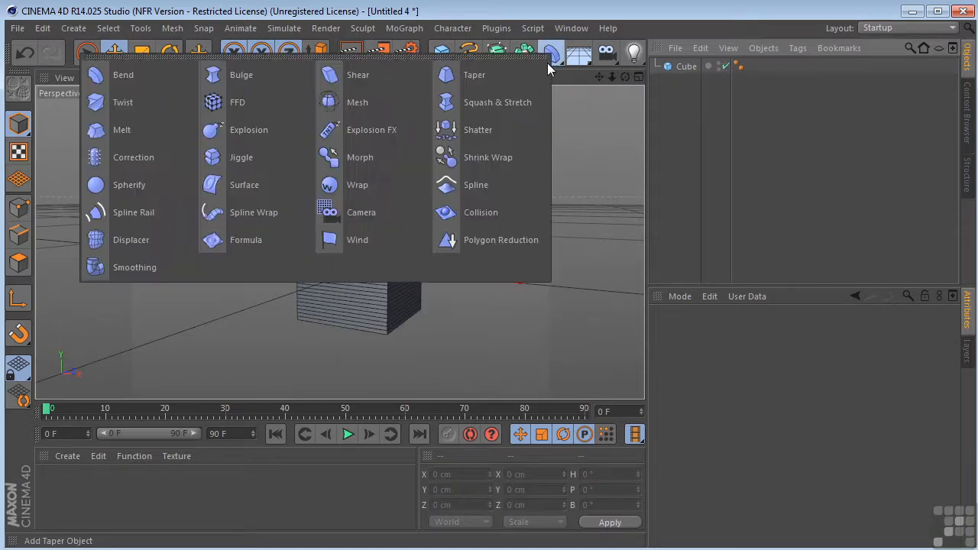
left_click(258, 71)
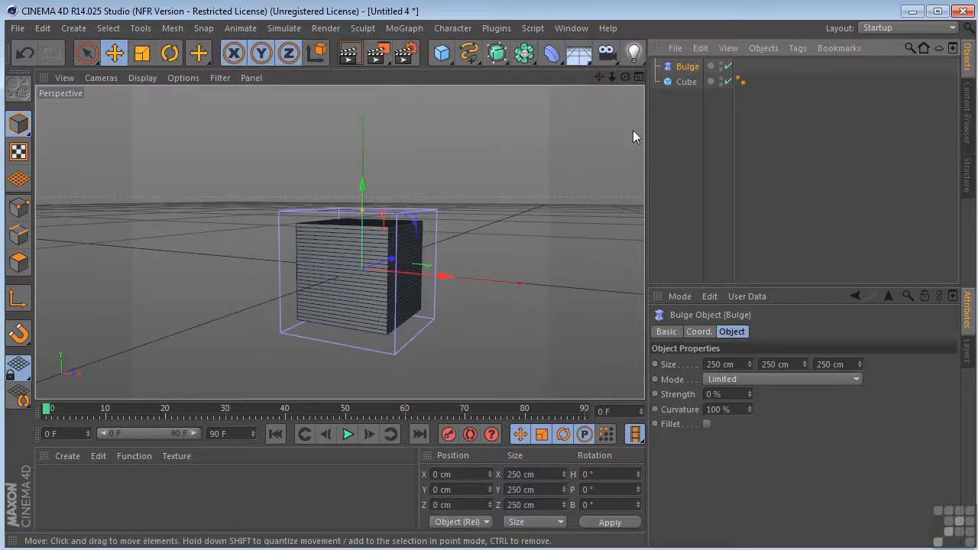
middle_click(482, 242)
left_click_drag(750, 364, 750, 382)
left_click_drag(804, 364, 804, 382)
left_click_drag(860, 367, 859, 378)
middle_click(284, 158)
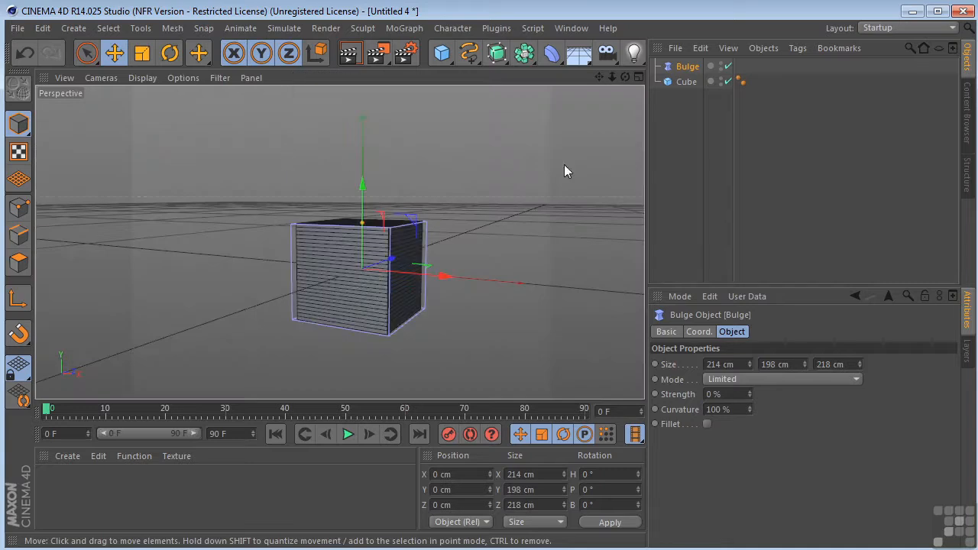
Make the Bulge deformer a child of the cube and set its strength to 32%
left_click_drag(687, 67, 685, 84)
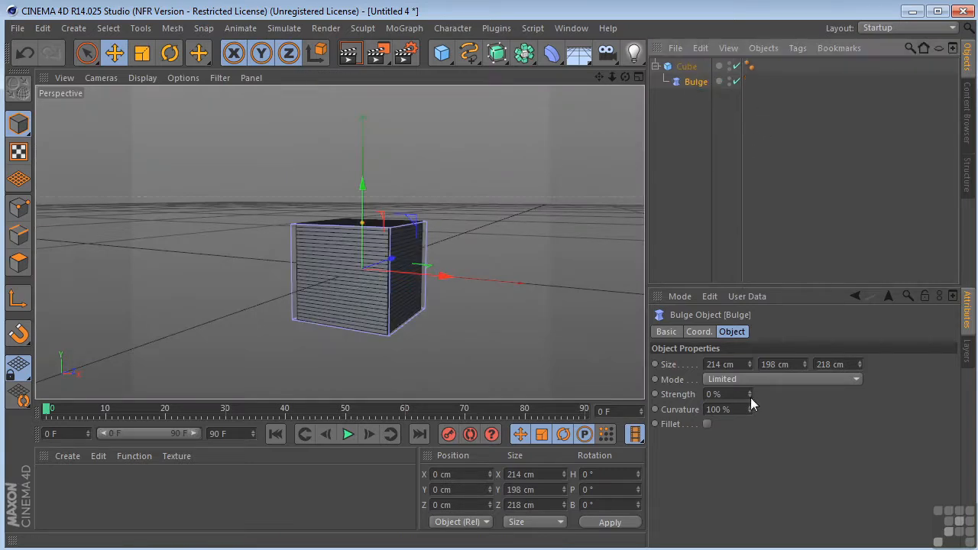
left_click_drag(748, 393, 748, 375)
left_click_drag(625, 78, 644, 44)
scroll(559, 93, "up", 3)
Set the Bulge deformer's curvature to 294% with Fillet enabled, and render the perspective view
left_click_drag(750, 410, 750, 382)
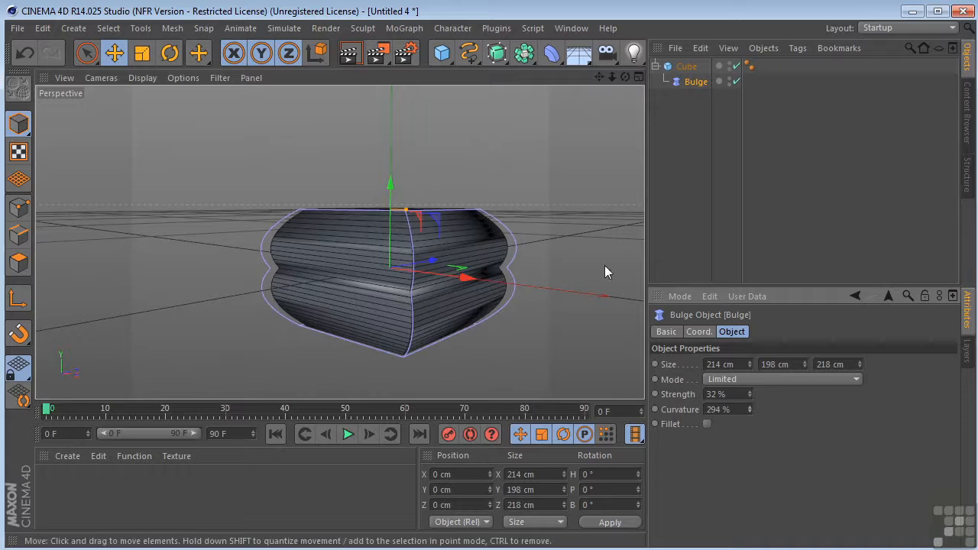
left_click_drag(625, 77, 589, 97)
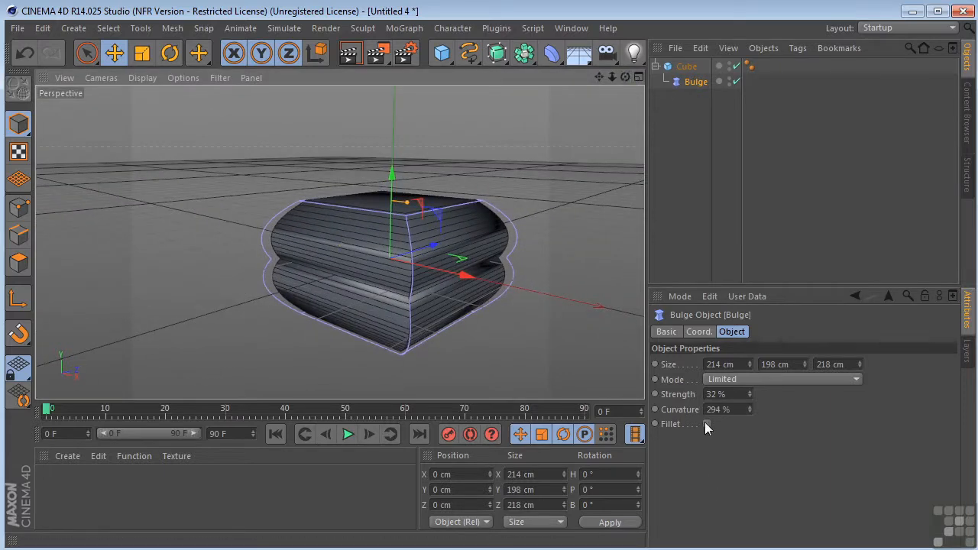
left_click(706, 424)
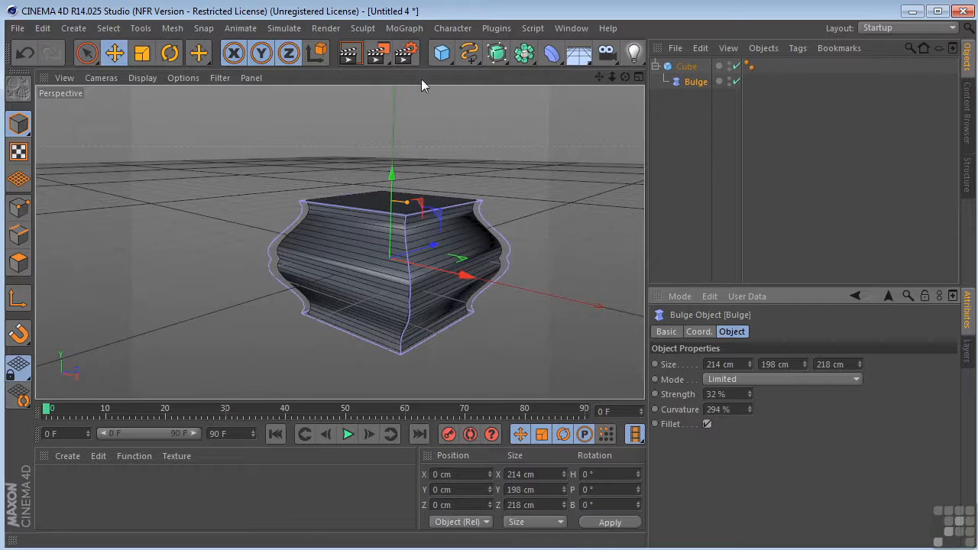
left_click(347, 52)
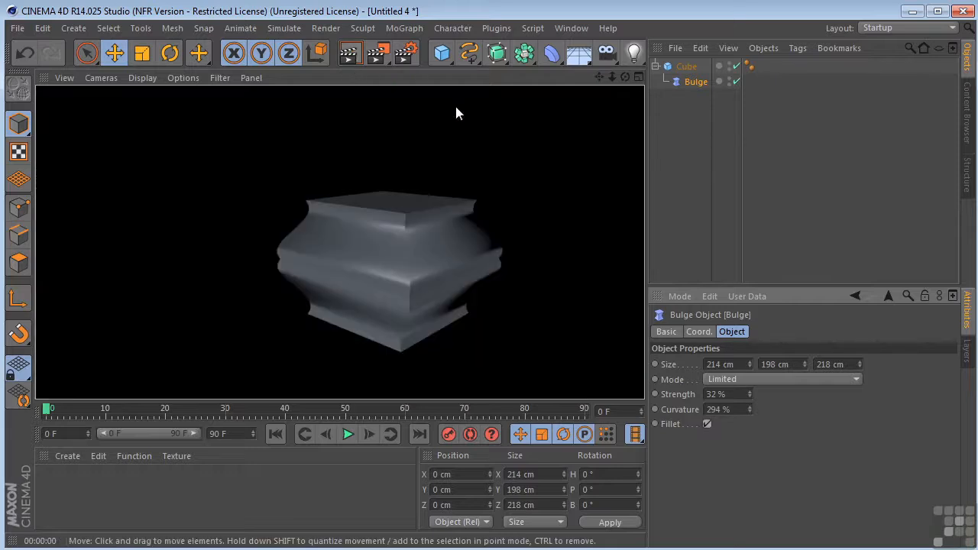
Take the Bulge deformer out of the cube's hierarchy and delete it
left_click(686, 74)
mouse_move(688, 84)
left_mouse_down()
mouse_move(694, 94)
mouse_move(678, 99)
left_mouse_up()
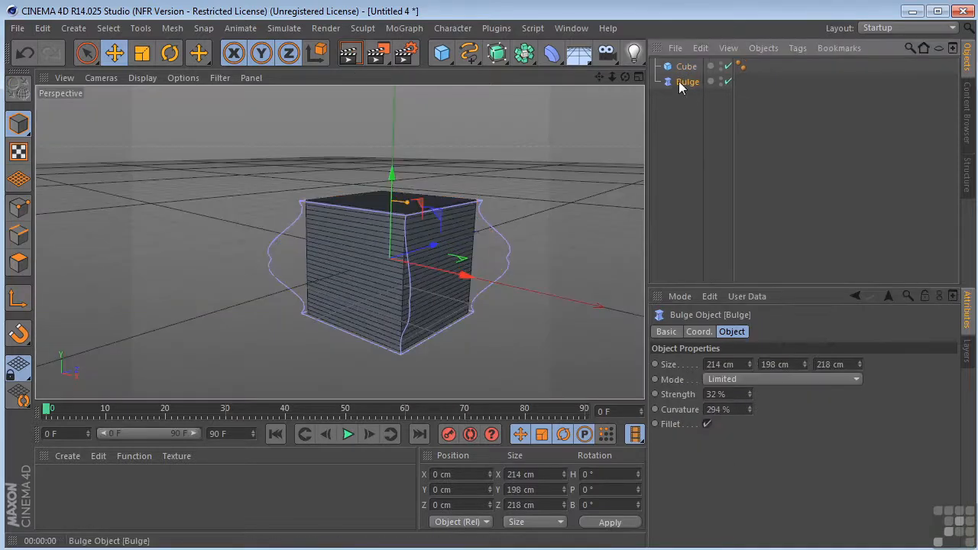
key("Delete")
Add a Twist deformer as a child of the cube and fit its cage with a size of 211 × 224 × 216 cm
left_click_drag(550, 64, 146, 102)
left_click_drag(686, 67, 688, 84)
middle_click(577, 255)
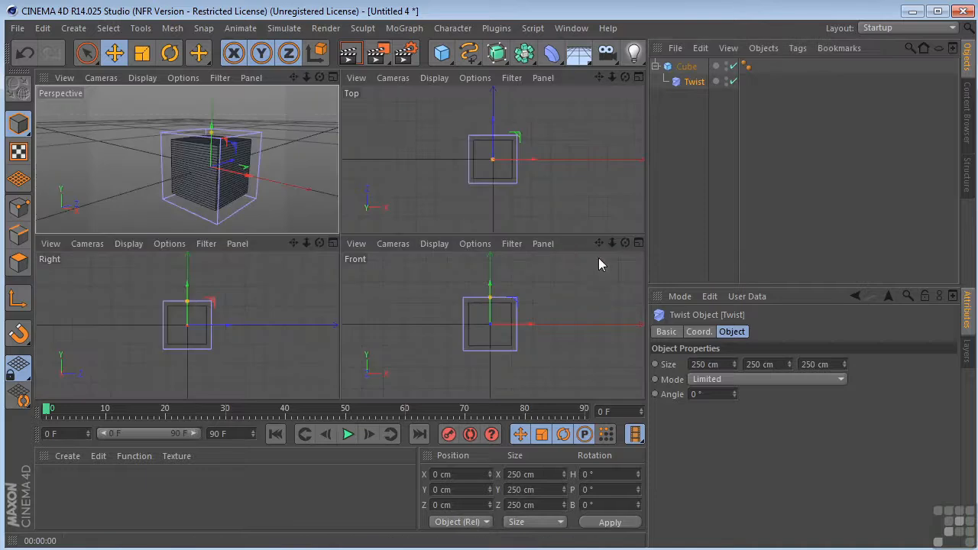
left_click_drag(737, 365, 711, 367)
left_click_drag(787, 364, 833, 367)
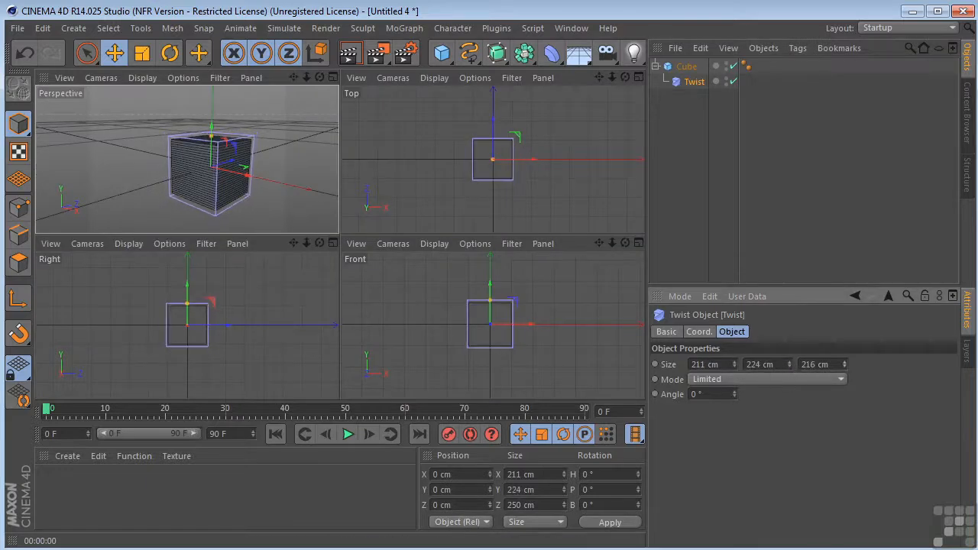
middle_click(306, 229)
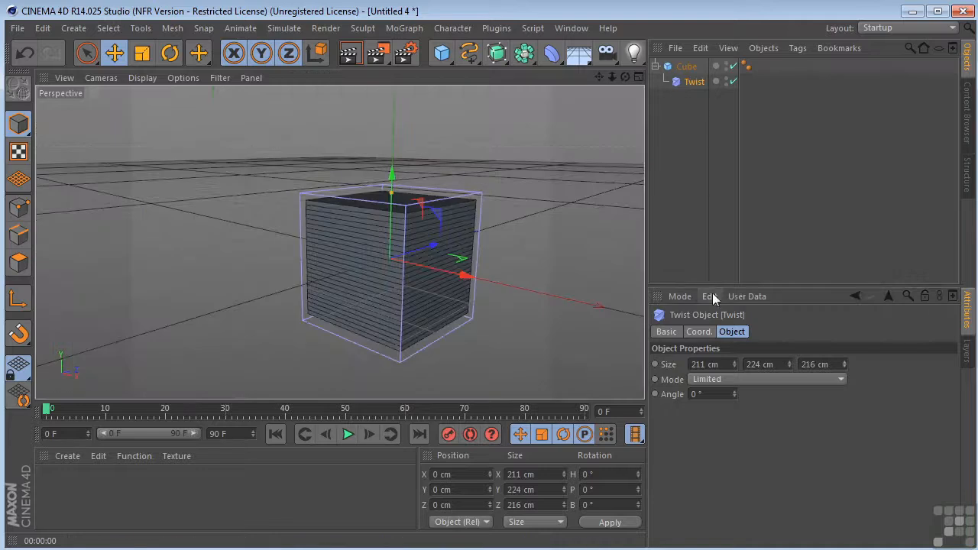
Set the Twist deformer's angle to 102° and render the perspective view
left_click(734, 394)
left_click_drag(734, 395, 734, 330)
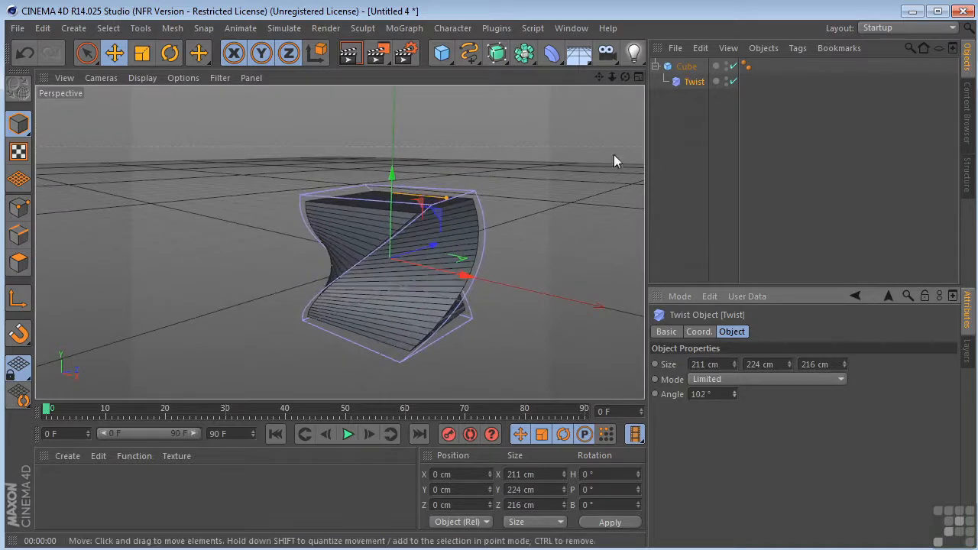
left_click_drag(625, 77, 599, 80)
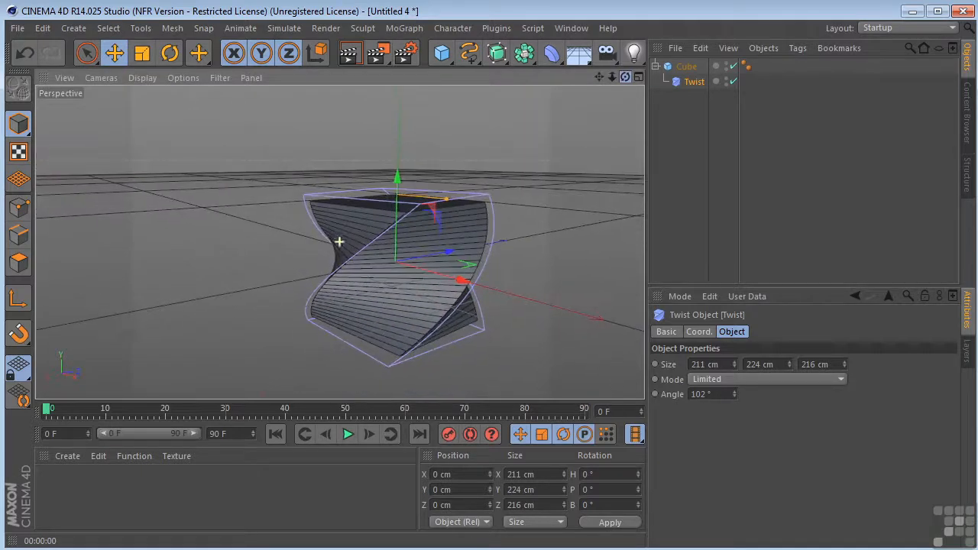
left_click(351, 53)
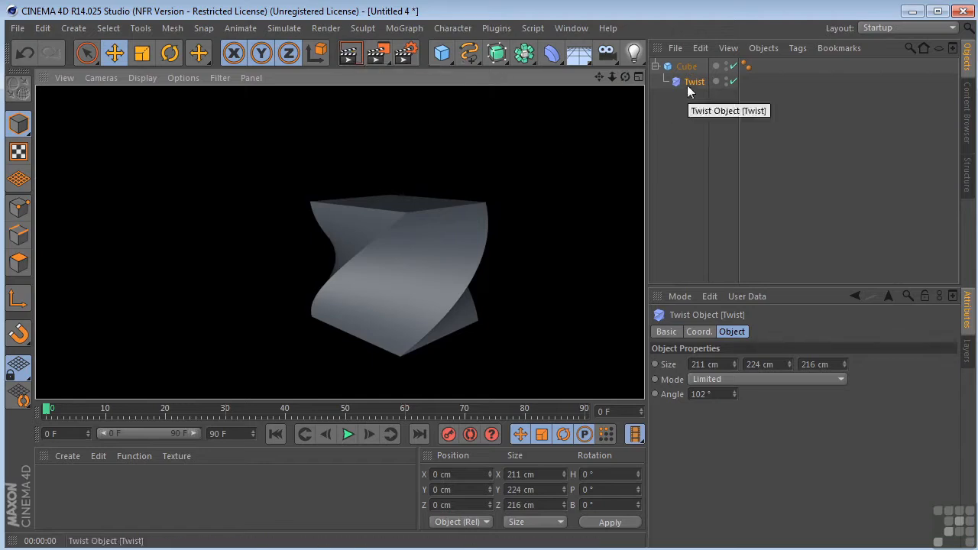
Take the Twist deformer out of the cube's hierarchy and delete it
left_click_drag(624, 76, 499, 152)
mouse_move(693, 82)
left_mouse_down()
mouse_move(692, 102)
mouse_move(684, 84)
left_mouse_up()
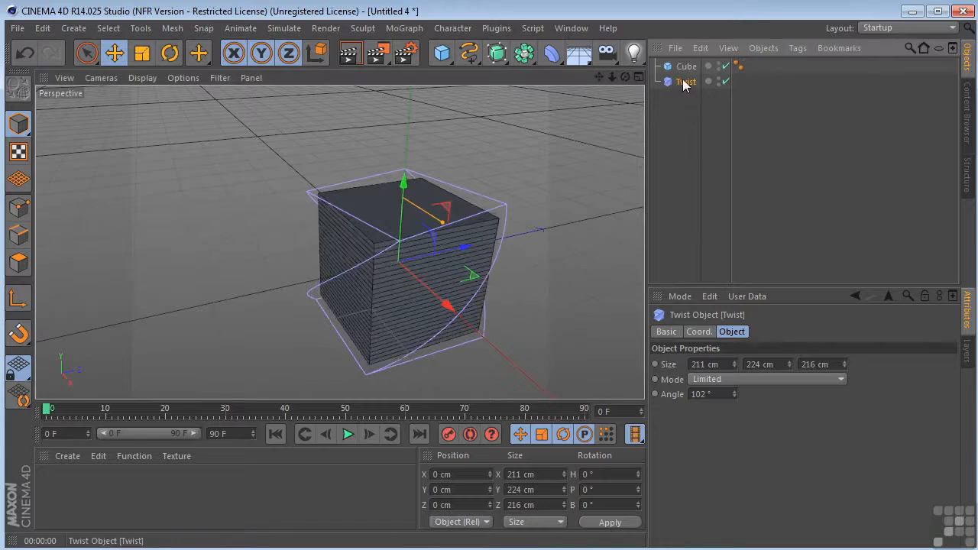
key("Delete")
Set the cube's X, Y and Z segments to 20 each
left_click(681, 67)
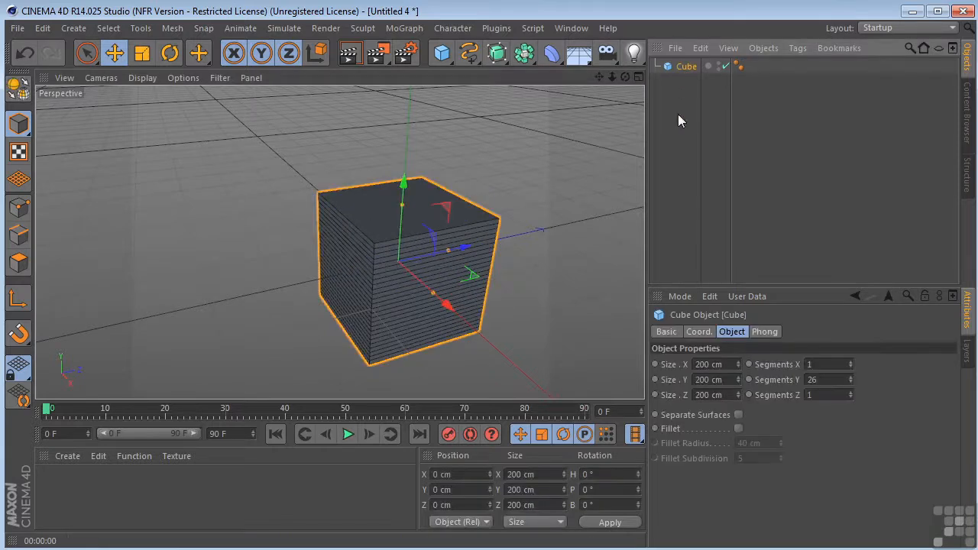
left_click(822, 368)
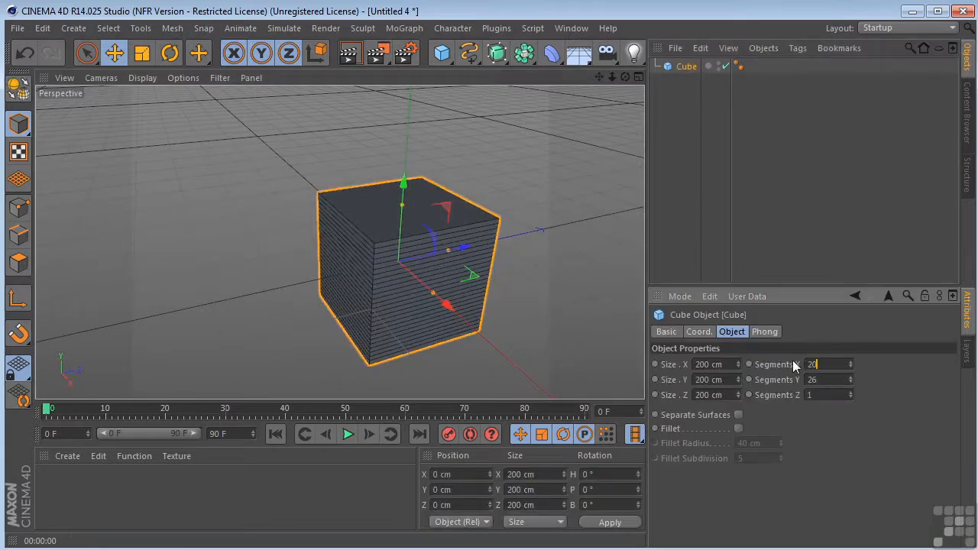
key("Tab")
type("20")
key("Tab")
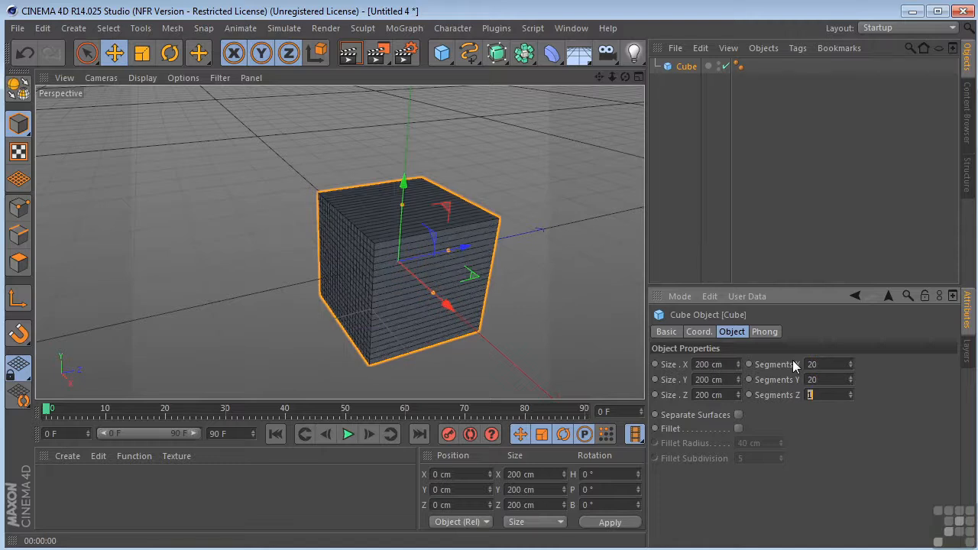
key("Return")
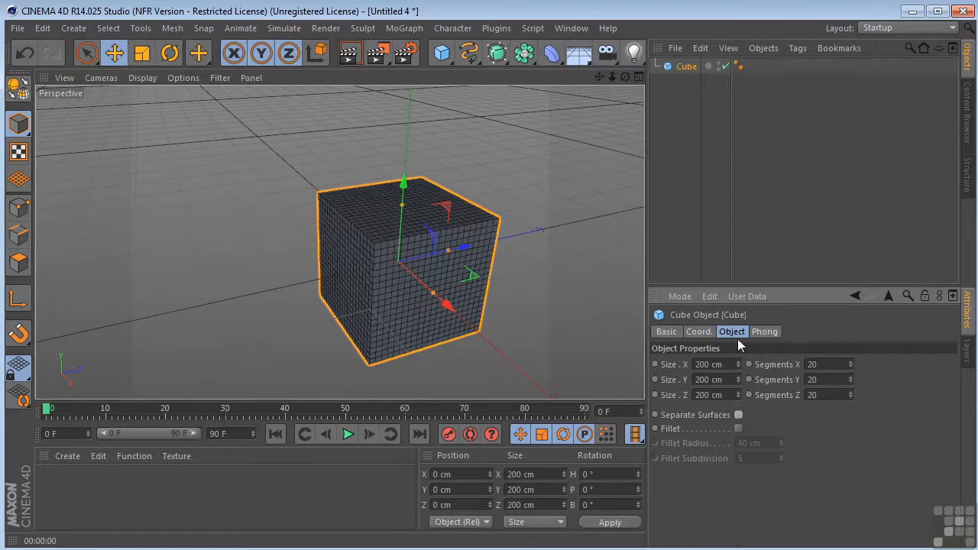
Add an FFD deformer, fit its grid to the cube at 208 × 217 × 221 cm, and make it a child of the cube
left_click(551, 53)
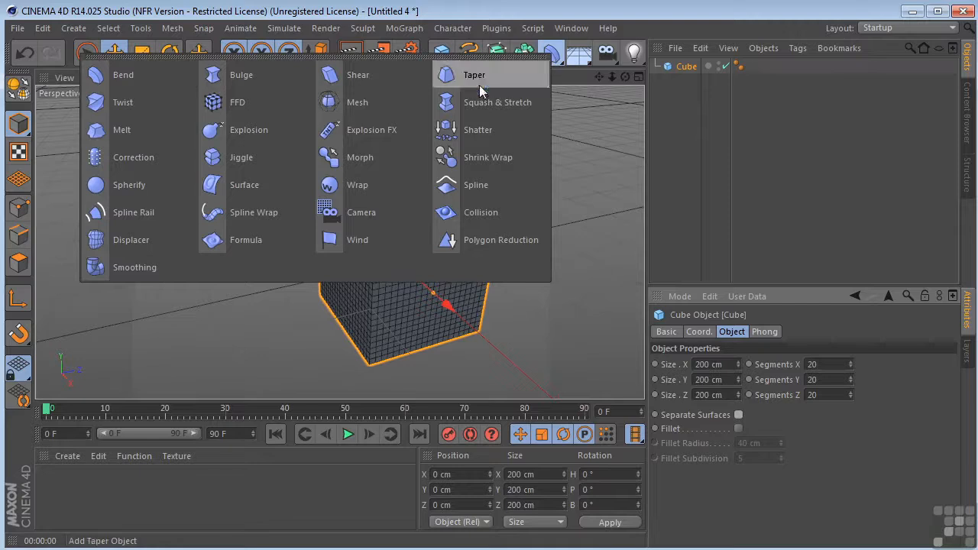
left_click(251, 97)
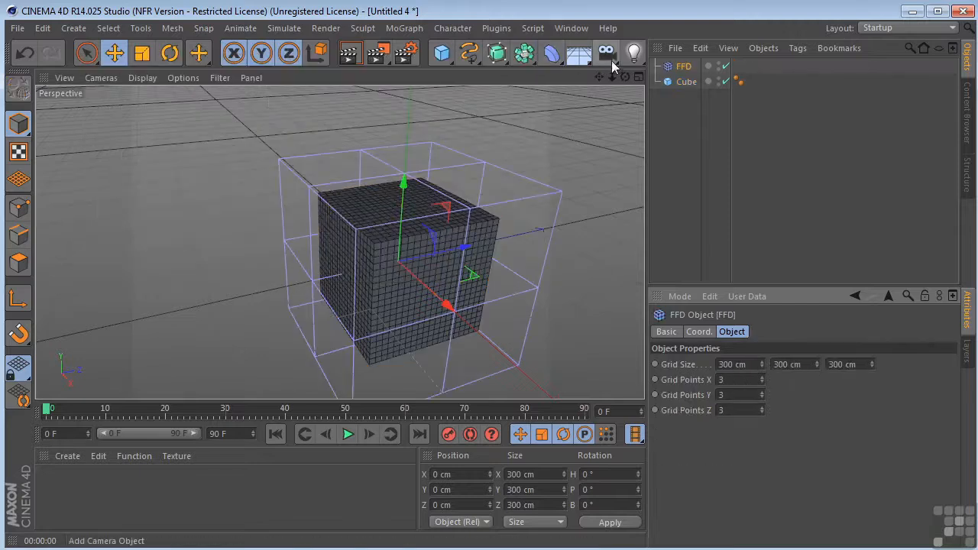
middle_click(508, 188)
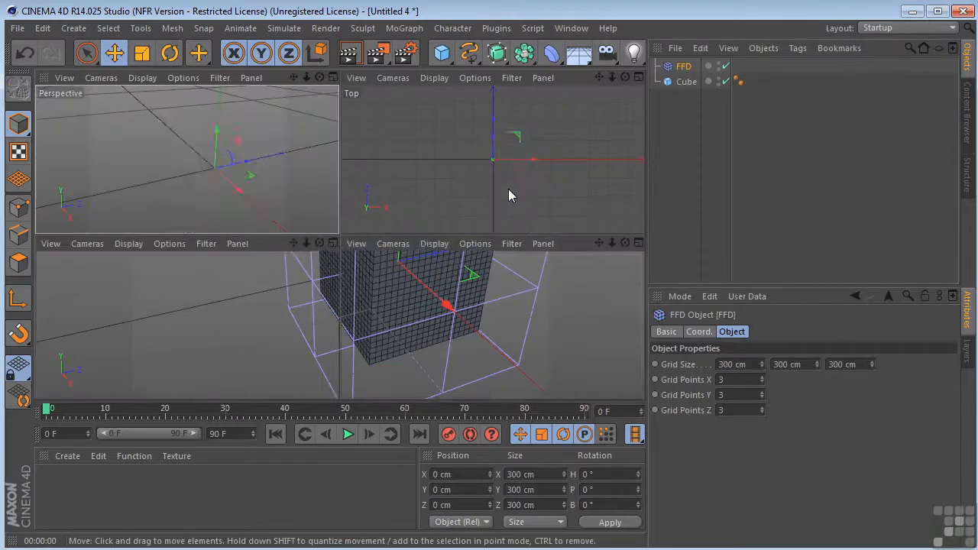
left_click_drag(761, 364, 817, 382)
left_click_drag(875, 365, 875, 381)
middle_click(227, 147)
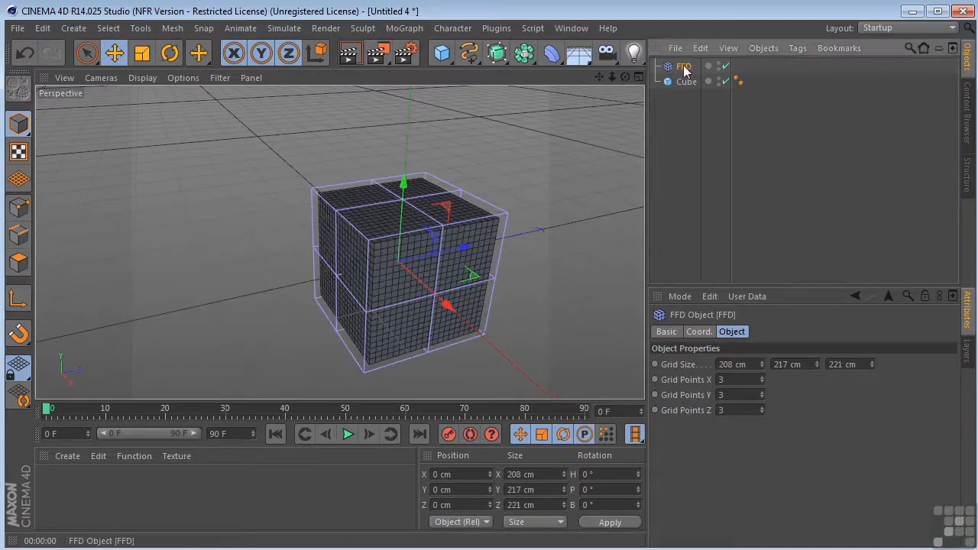
left_click_drag(684, 79, 683, 81)
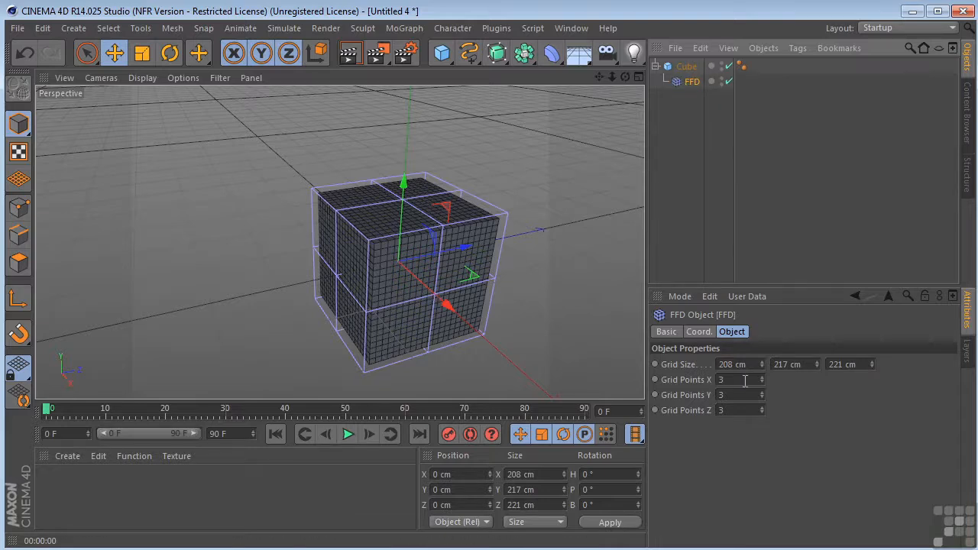
Set the FFD deformer's grid points to 5 in X, Y and Z
double_click(745, 379)
type("5")
key("Tab")
type("5")
key("Tab")
type("5")
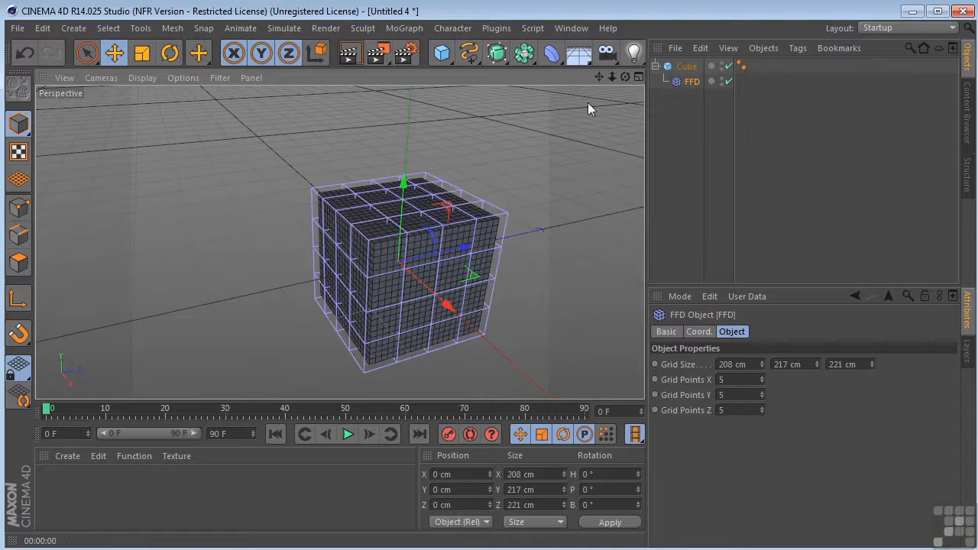
Switch to point editing with Live Selection and pick a control point on the FFD cage's positive X face
left_click(11, 214)
left_click_drag(85, 52, 149, 72)
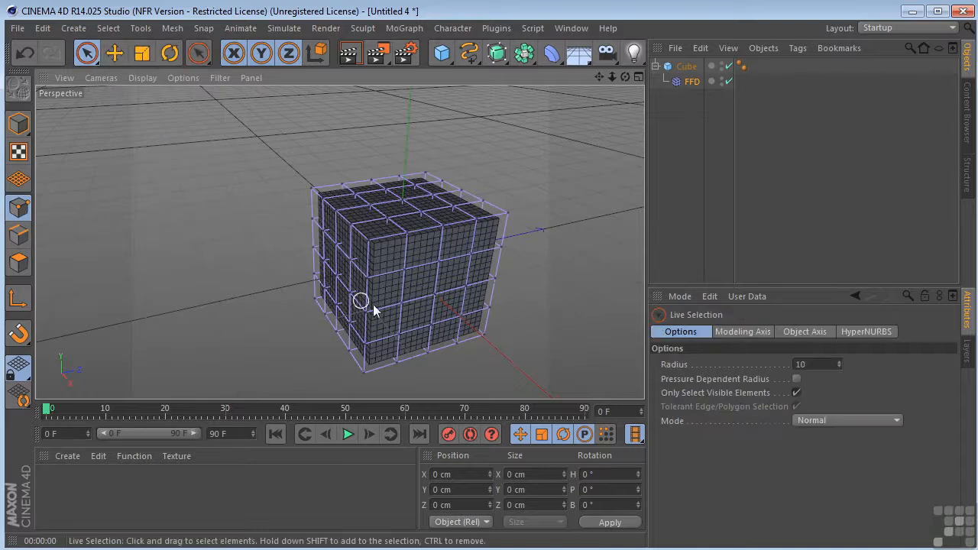
scroll(402, 271, "up", 2)
left_click(420, 277)
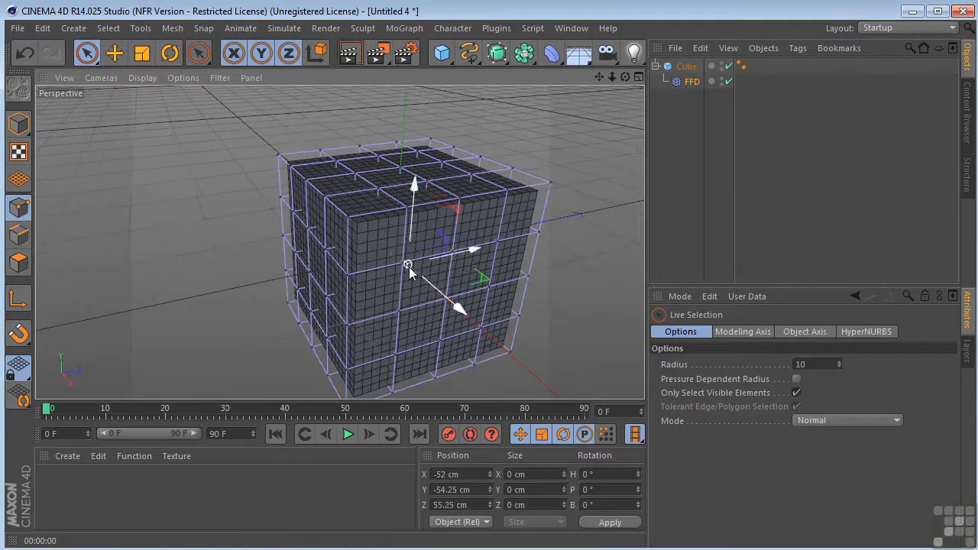
left_click(459, 310)
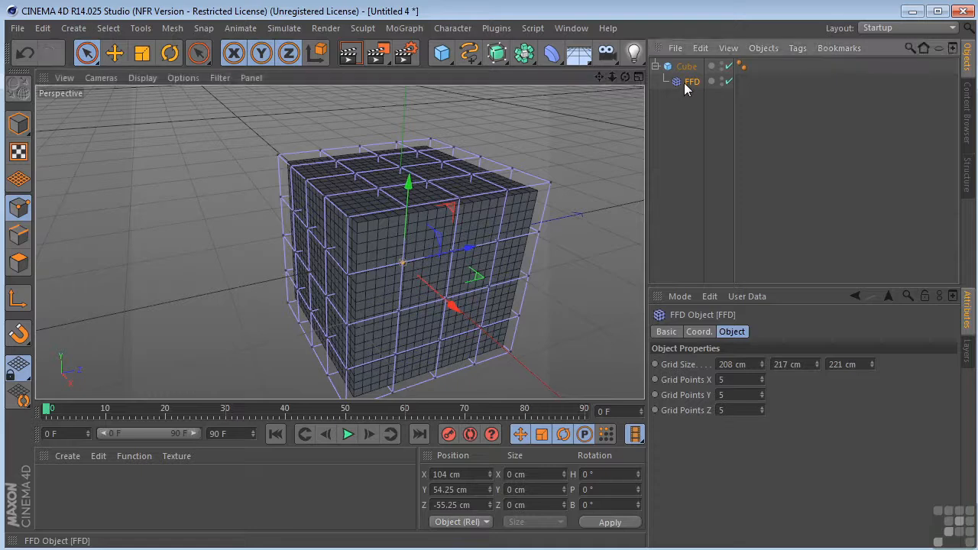
Select inner control points on the FFD cage's positive X face and pull them outward along X
left_click(367, 272)
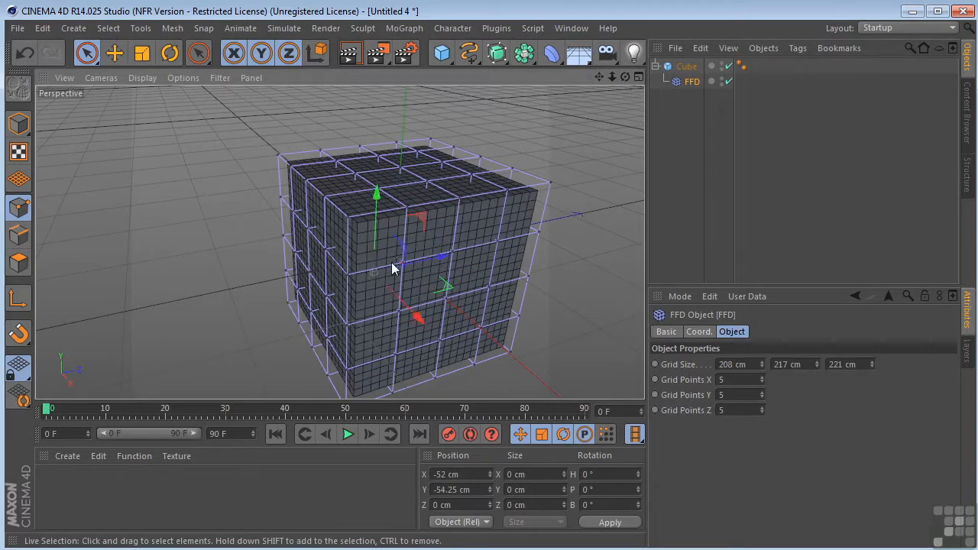
left_click(459, 253, "shift")
left_click_drag(476, 301, 538, 362)
Select four inner control points on top of the FFD cage and raise them along Y to bulge the cube's top
left_click_drag(625, 77, 339, 229)
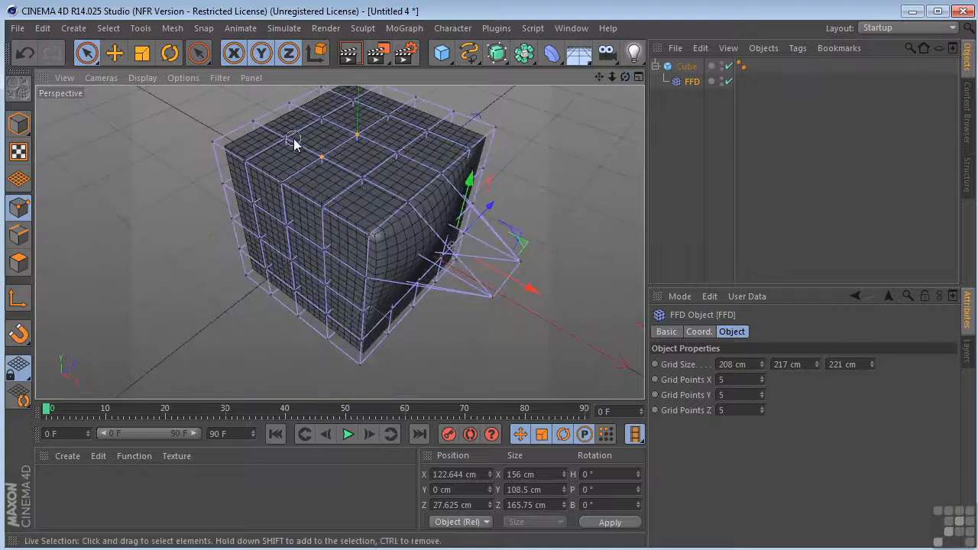
left_click(319, 119)
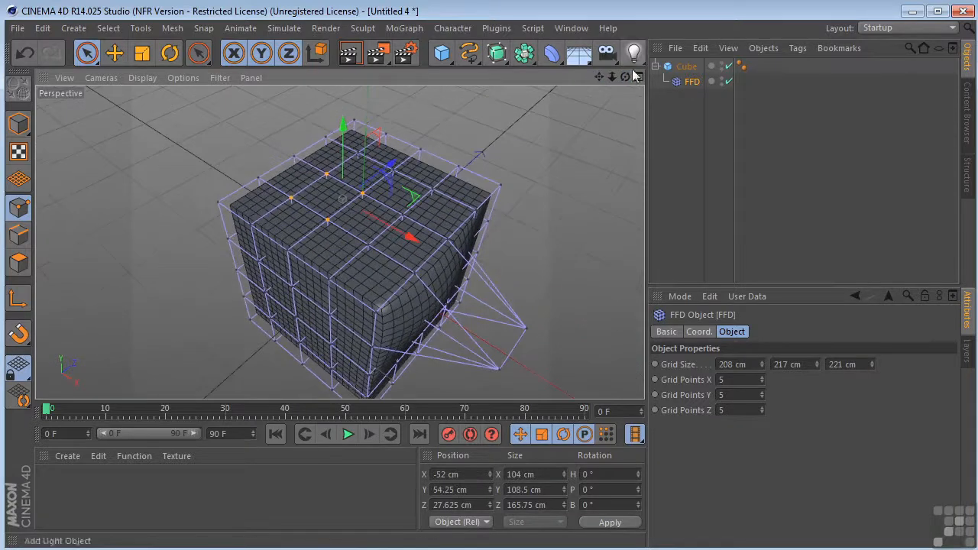
left_click_drag(626, 77, 338, 103)
left_click_drag(625, 77, 608, 78)
Select inner control points on the cage's negative Z face, pull them outward about 148 cm along Z, and render the perspective view
left_click(317, 303)
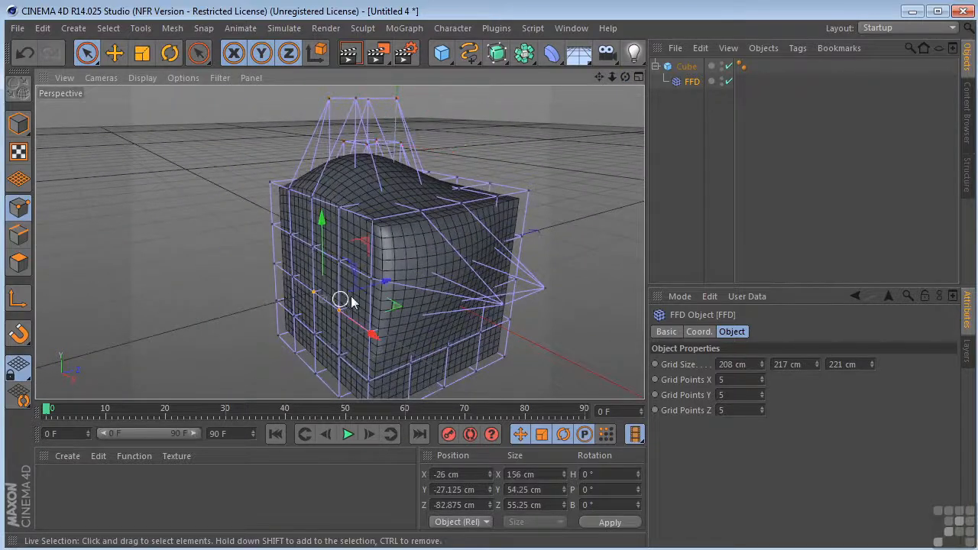
left_click_drag(390, 277, 317, 313)
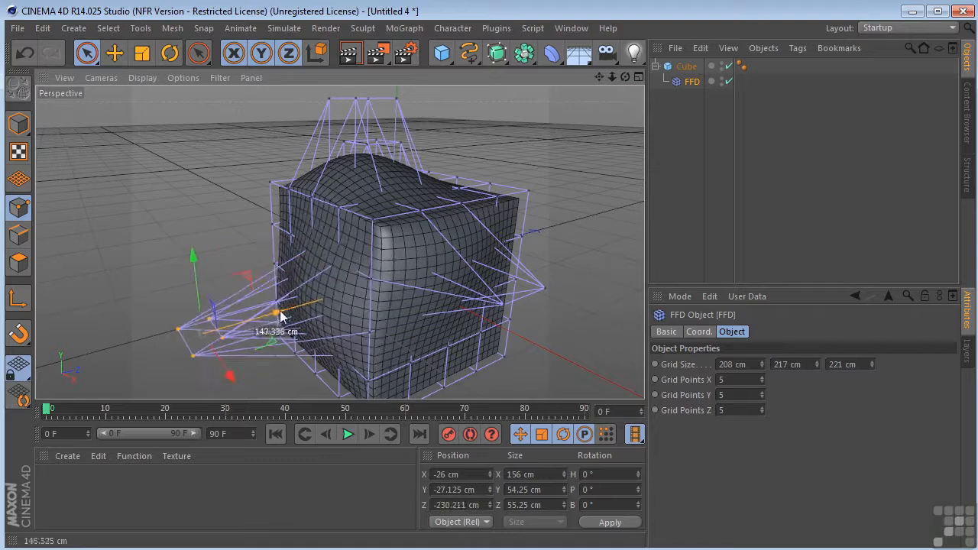
left_click(348, 52)
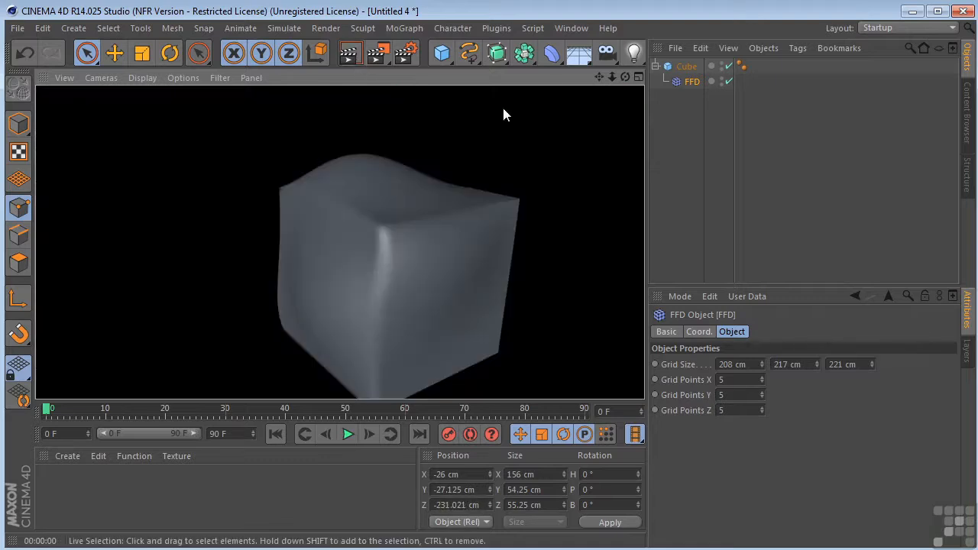